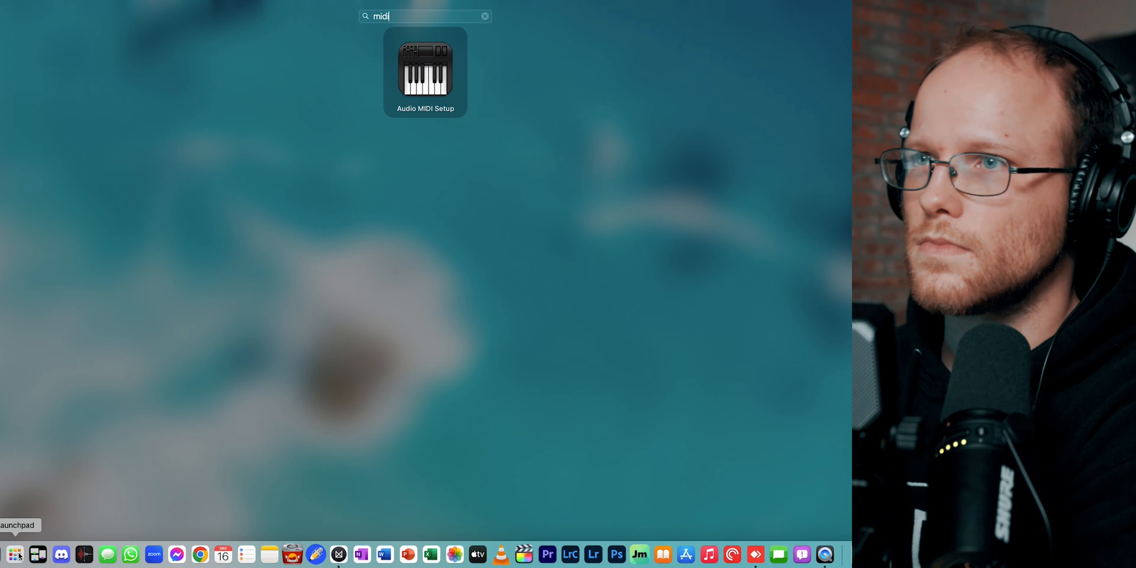
# Step: Open Audio MIDI Setup and create a new aggregate device
pyautogui.click(400, 88)
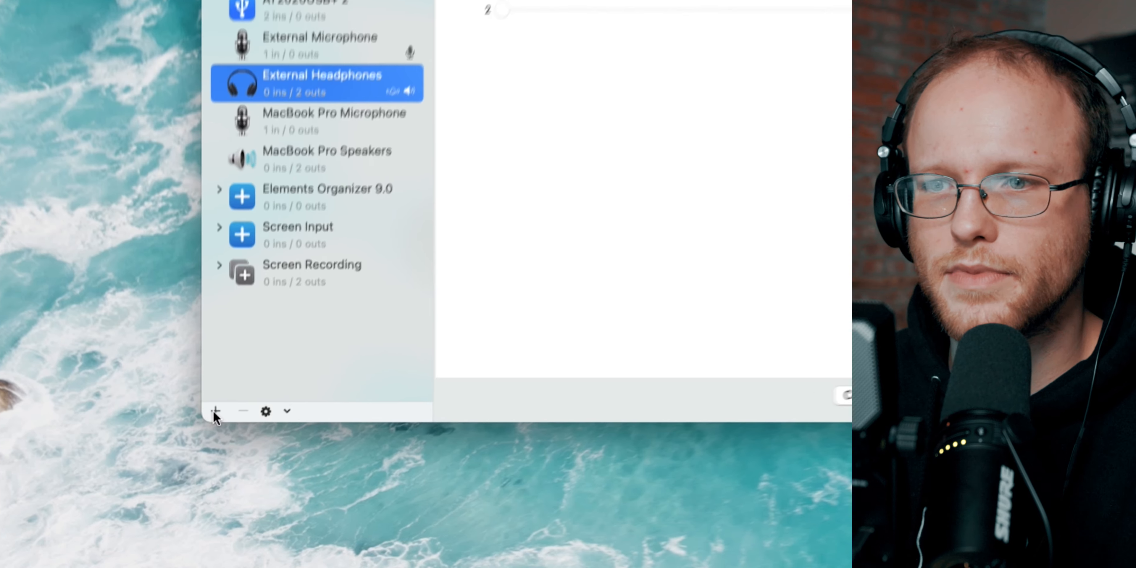
pyautogui.click(205, 477)
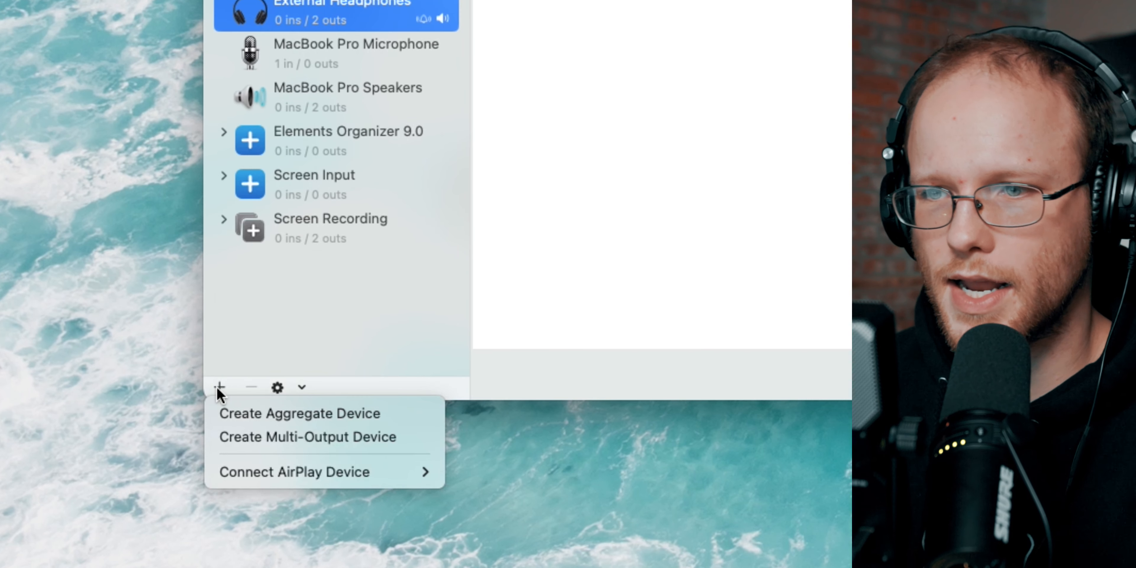
pyautogui.click(227, 414)
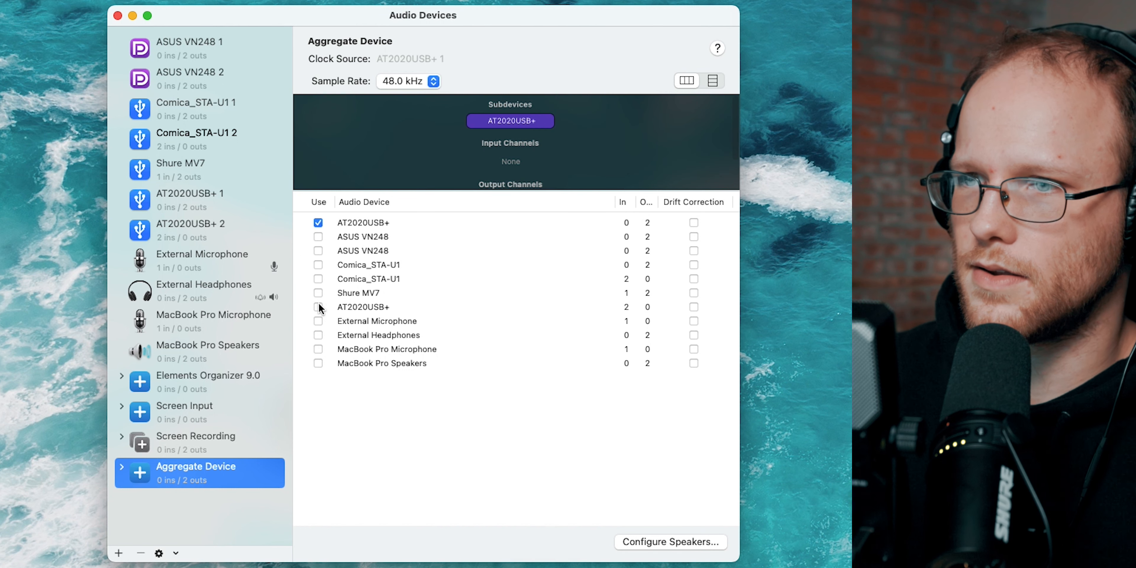
# Step: Add the second AT2020USB+, both Comica_STA-U1 entries and the Shure MV7 to the aggregate device
pyautogui.click(317, 307)
pyautogui.click(318, 278)
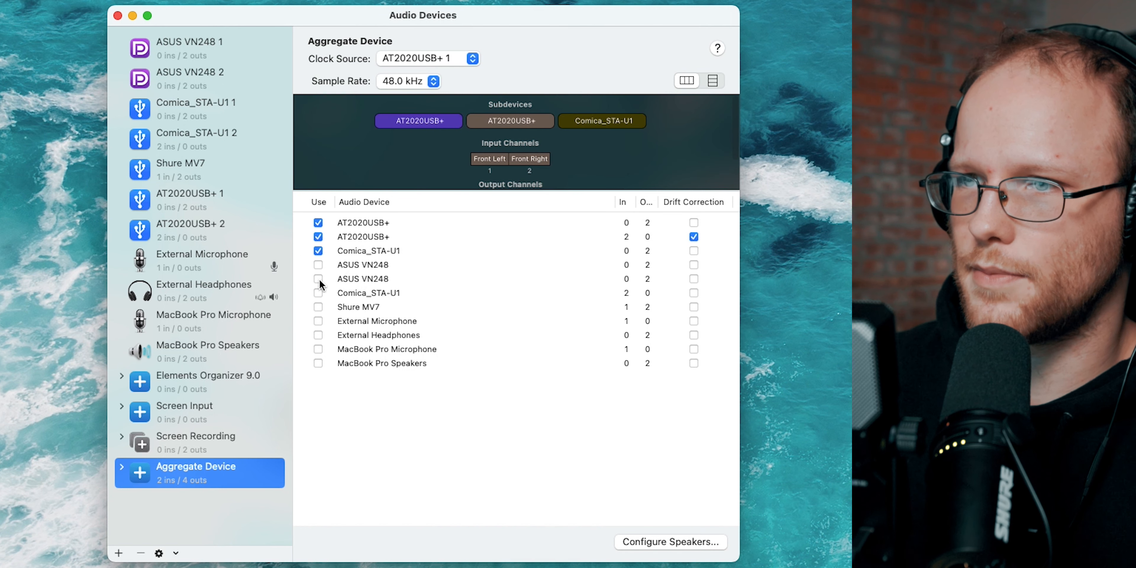
pyautogui.click(318, 293)
pyautogui.click(318, 308)
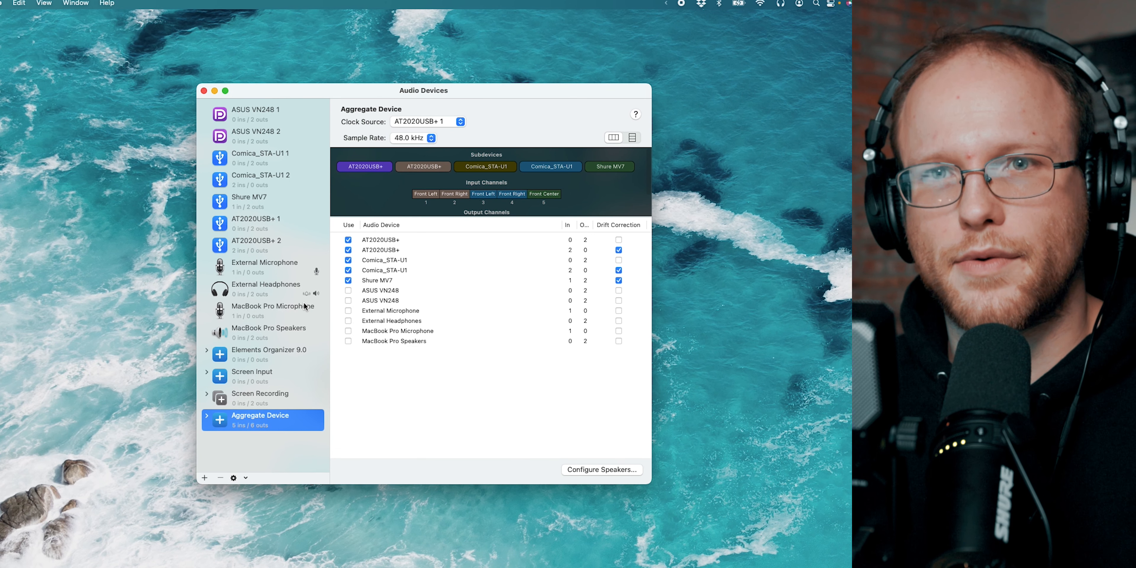
# Step: Open the new aggregate device's name for editing with its whole text selected
pyautogui.doubleClick(274, 415)
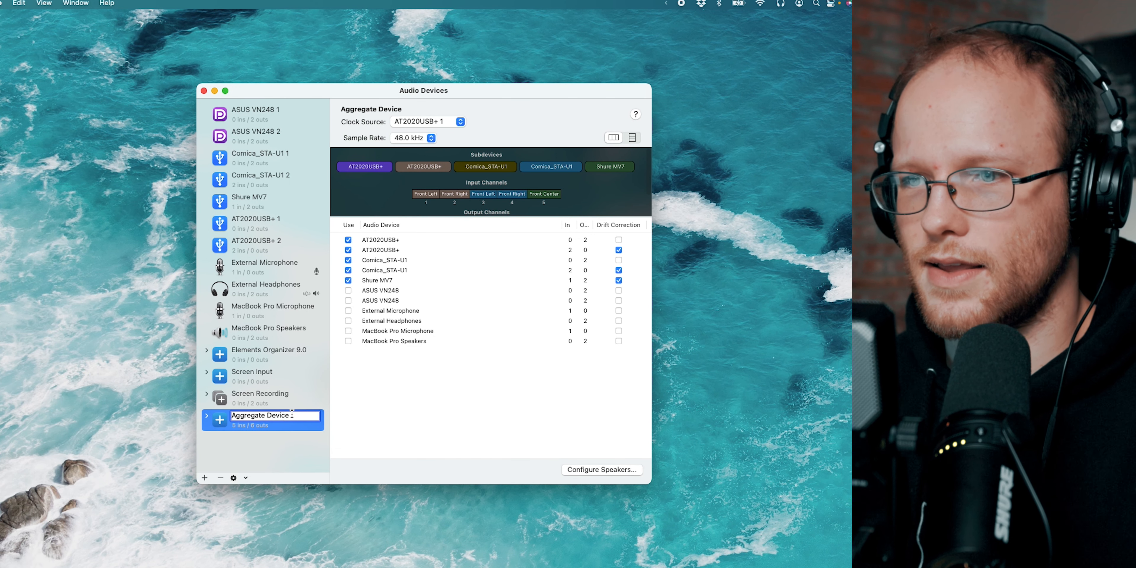
pyautogui.moveTo(292, 414); pyautogui.dragTo(230, 414)
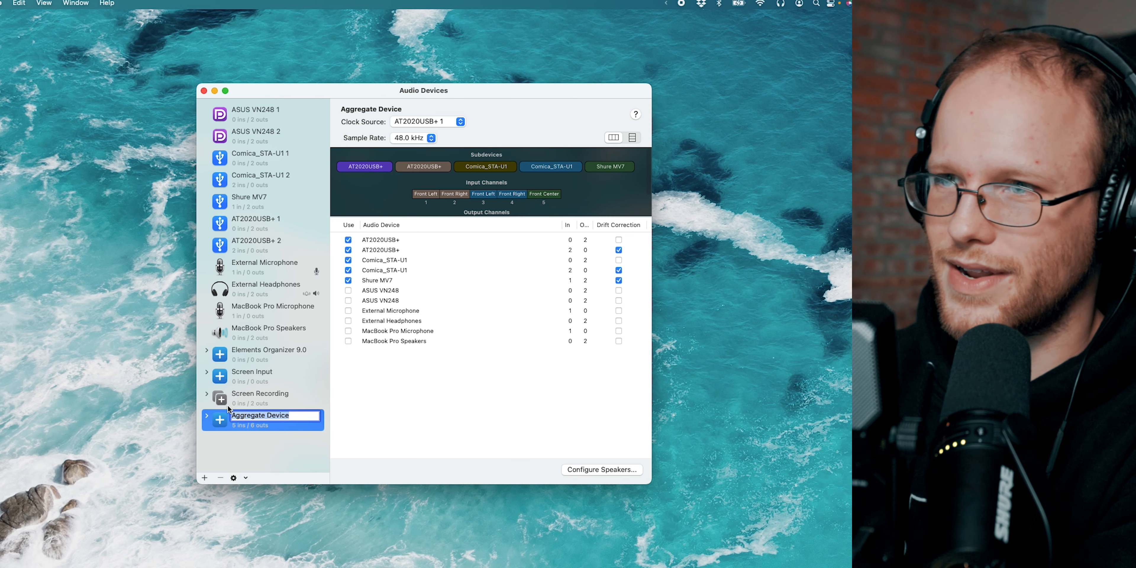
pyautogui.write('AT2020, Mv7,')
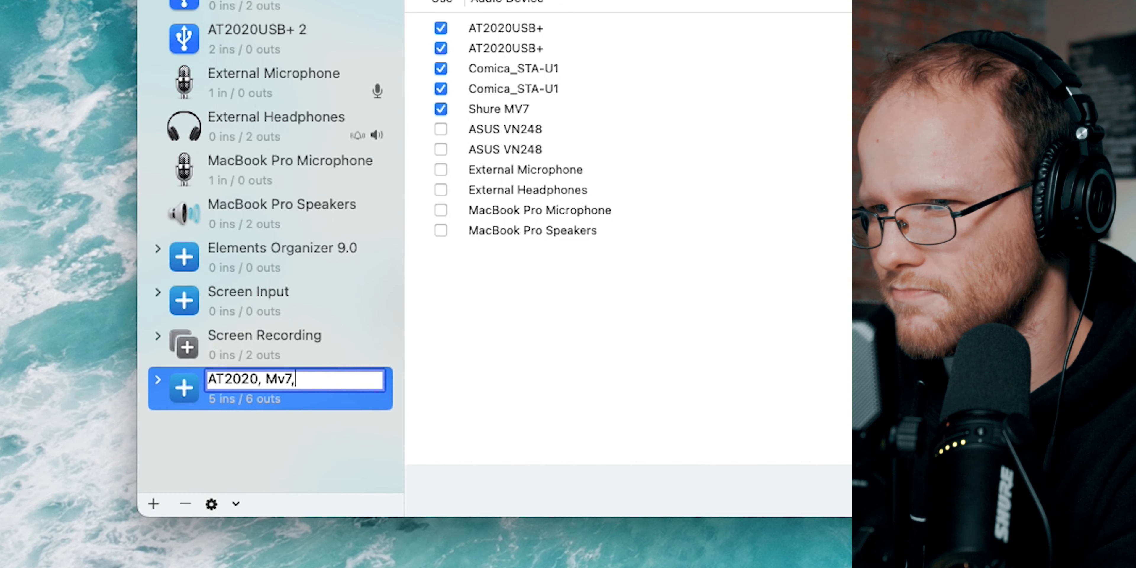
pyautogui.press('BackSpace')
pyautogui.press('BackSpace')
pyautogui.press('BackSpace')
pyautogui.press('BackSpace')
pyautogui.press('BackSpace')
pyautogui.press('BackSpace')
pyautogui.press('BackSpace')
pyautogui.press('BackSpace')
pyautogui.press('BackSpace')
pyautogui.press('BackSpace')
pyautogui.press('BackSpace')
pyautogui.press('BackSpace')
# Step: Name the aggregate device Mic Combo and close the Audio Devices window
pyautogui.write('Mic Combo')
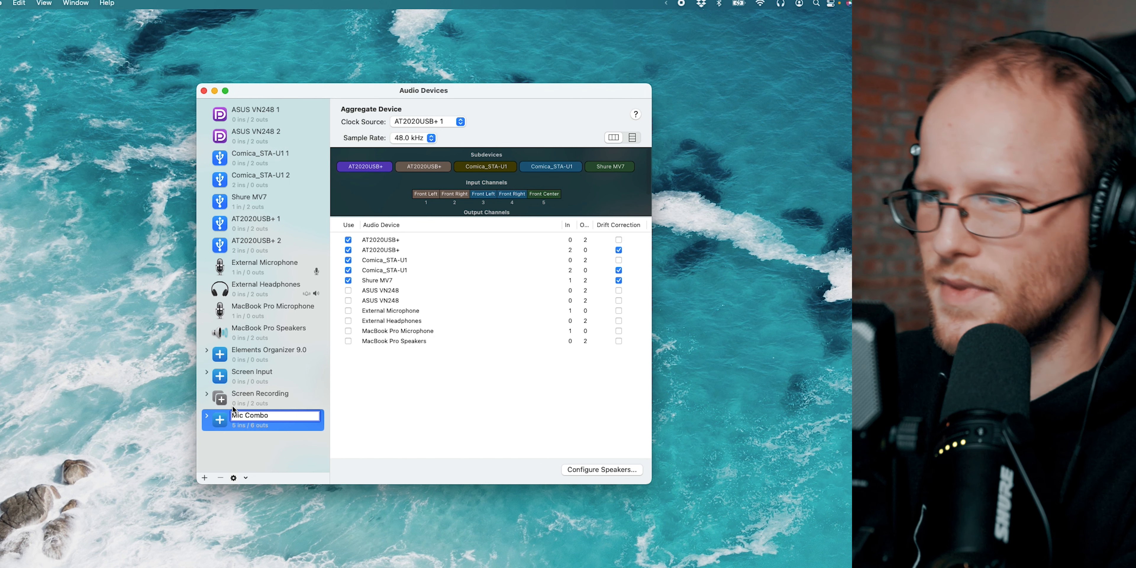
pyautogui.click(454, 427)
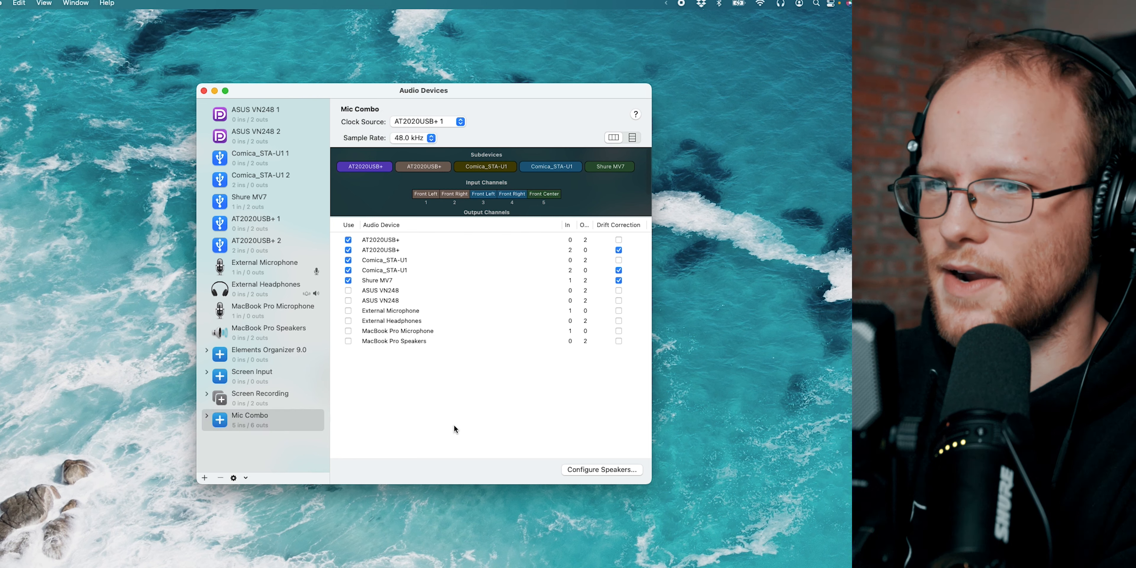
pyautogui.click(203, 91)
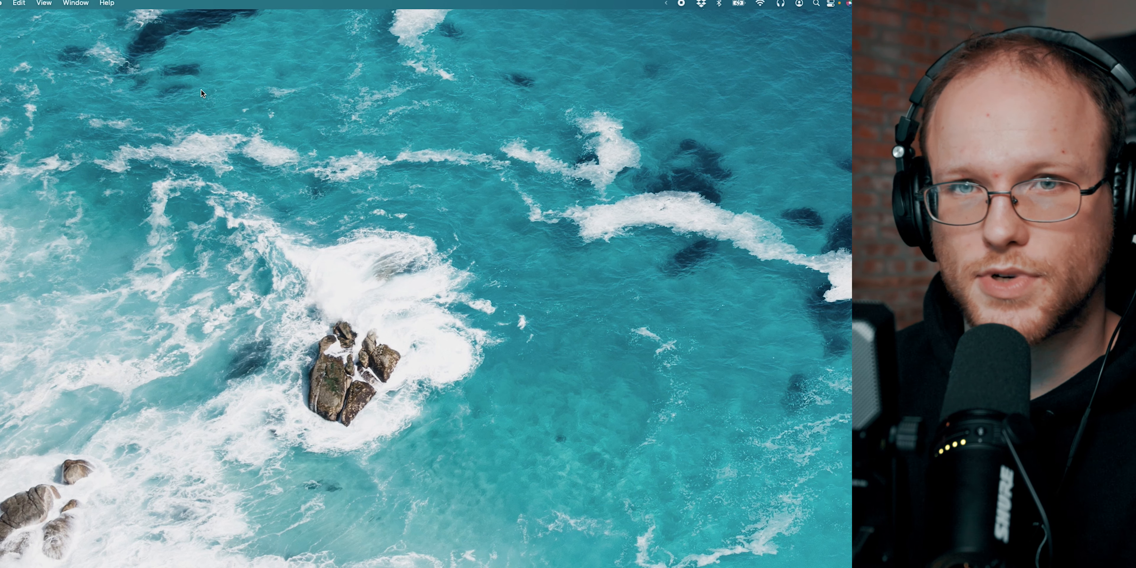
# Step: Switch to Adobe Audition 2022
pyautogui.press('F4')
pyautogui.write('aud')
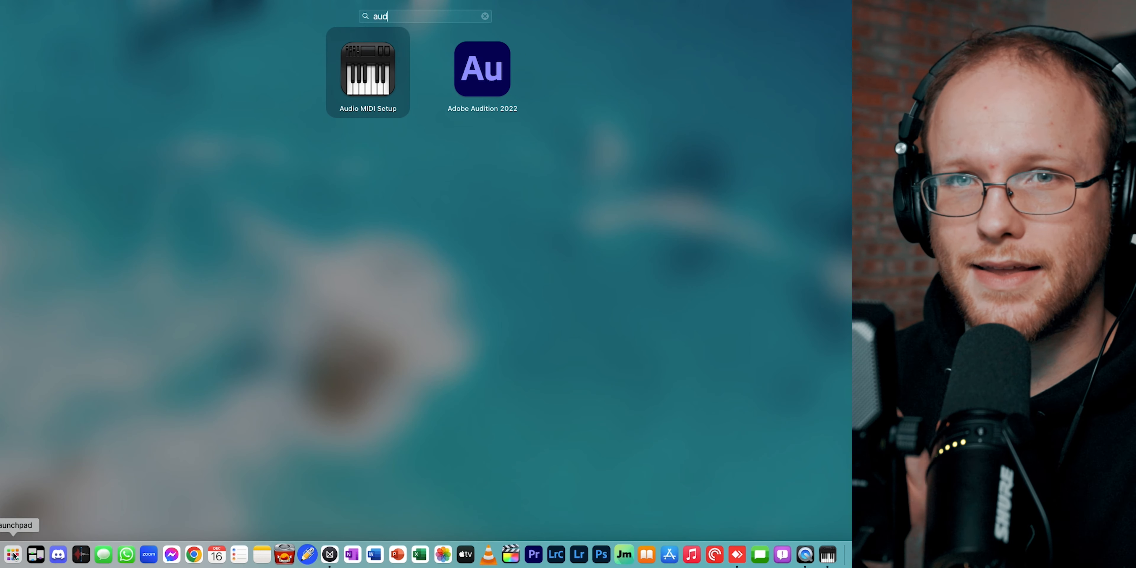
pyautogui.click(492, 59)
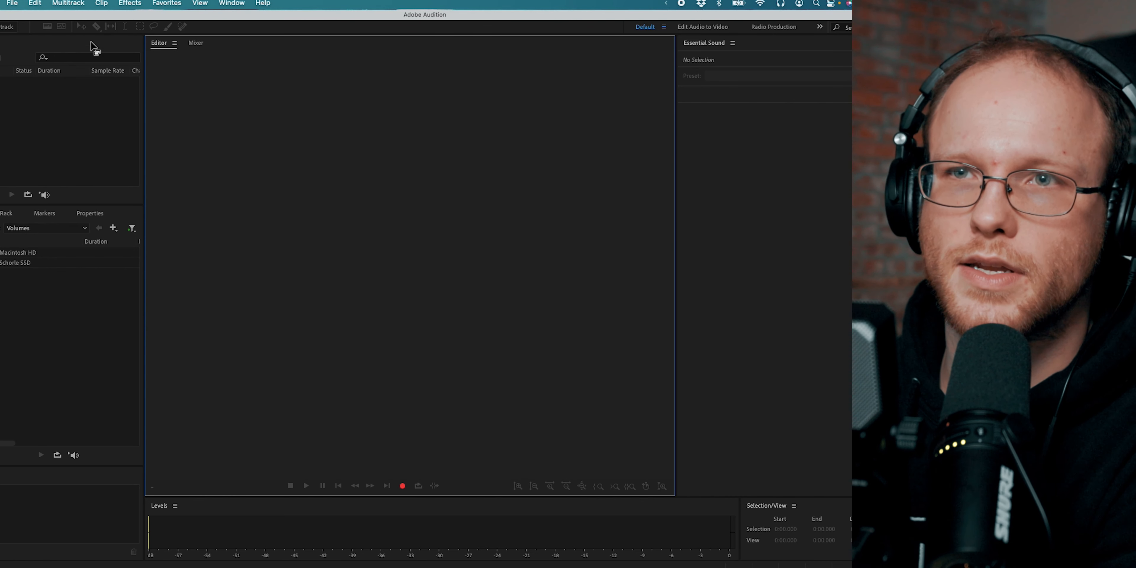
# Step: Create a new multitrack session named For The Video, stored in the Audition folder
pyautogui.click(13, 3)
pyautogui.moveTo(18, 20)
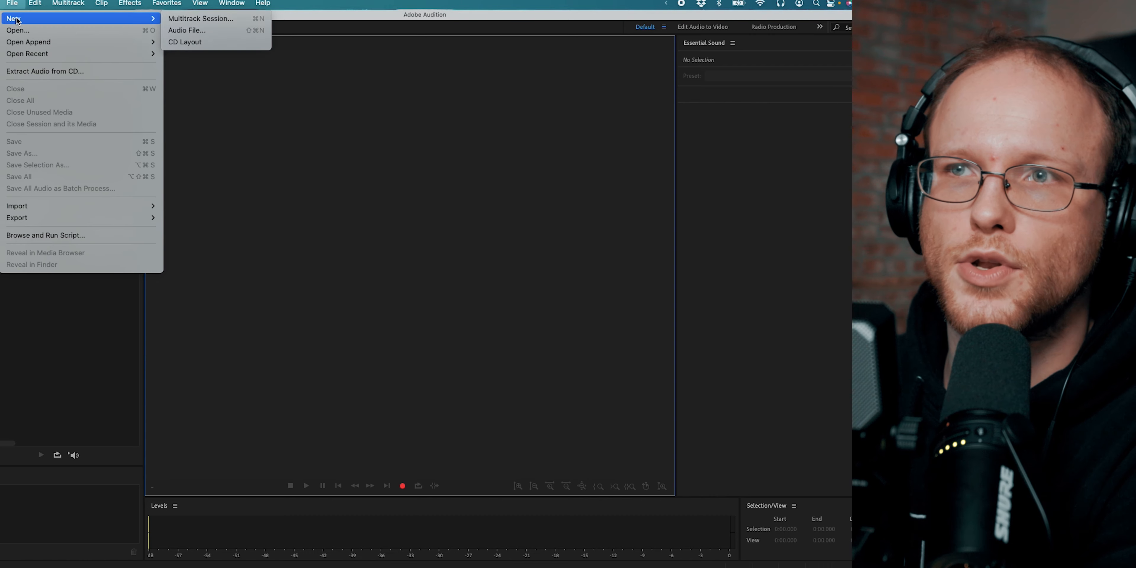
pyautogui.click(184, 21)
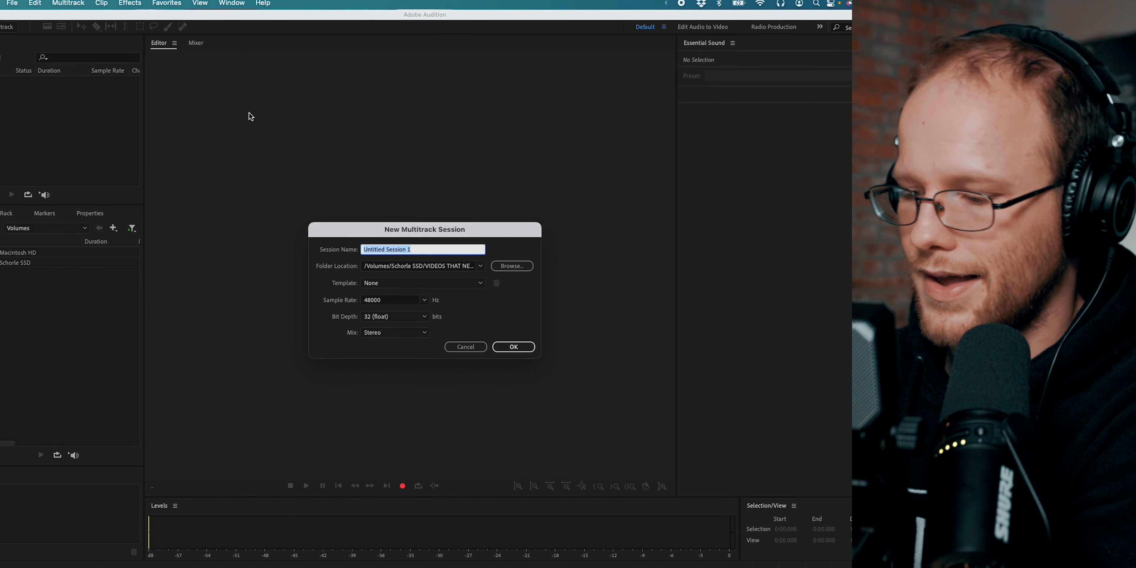
pyautogui.write('For The Video')
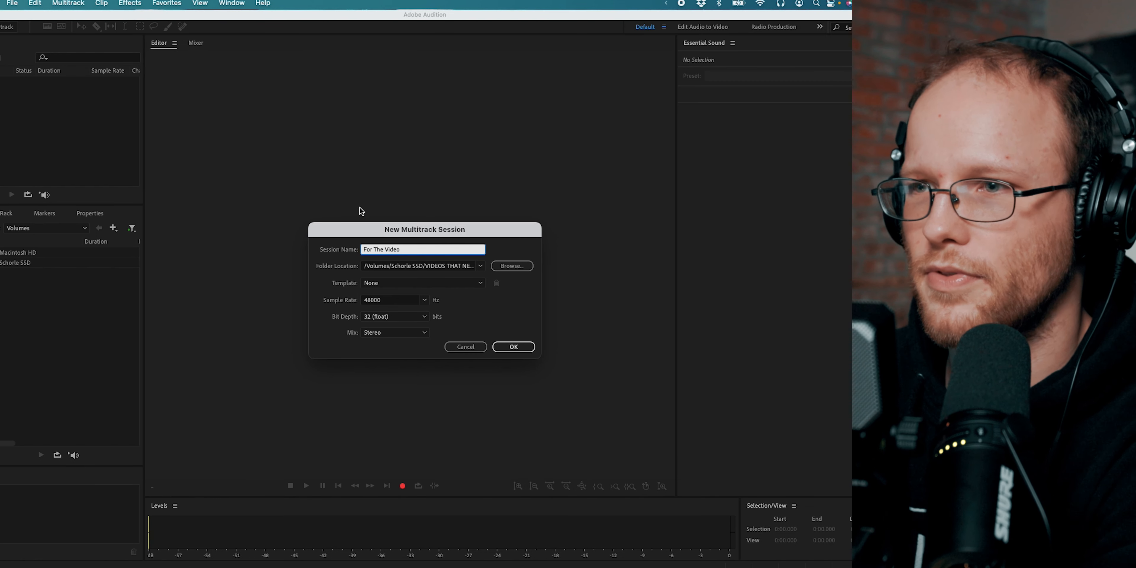
pyautogui.click(509, 270)
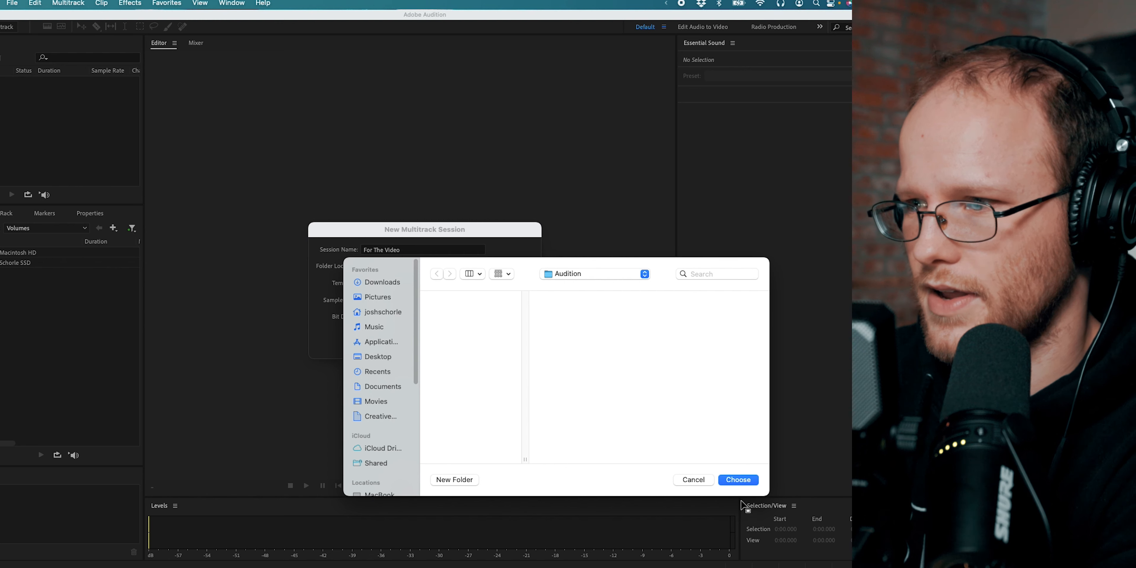
pyautogui.click(565, 274)
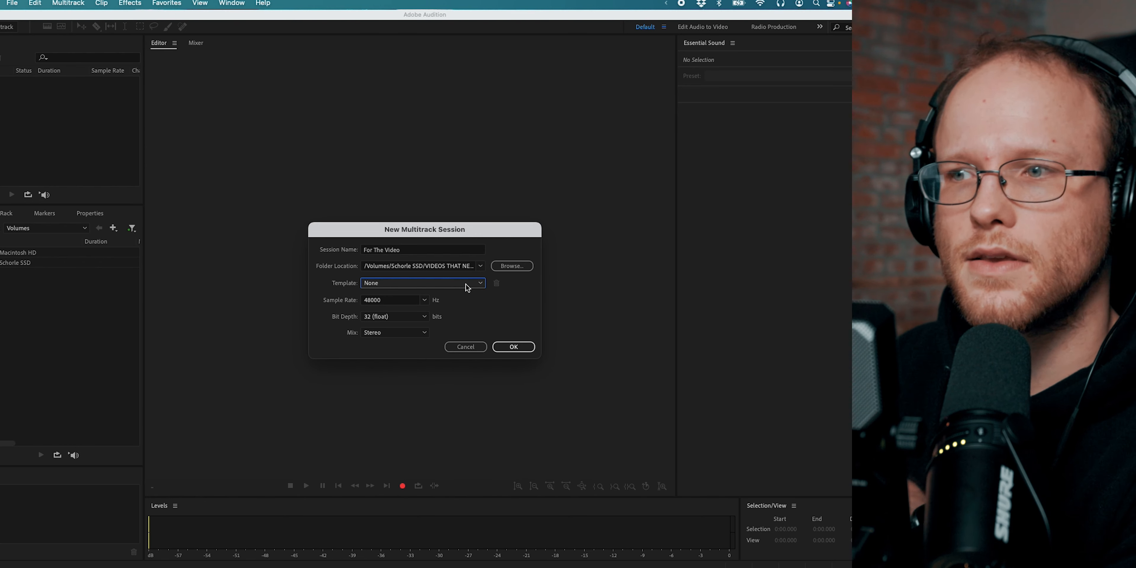
pyautogui.click(511, 346)
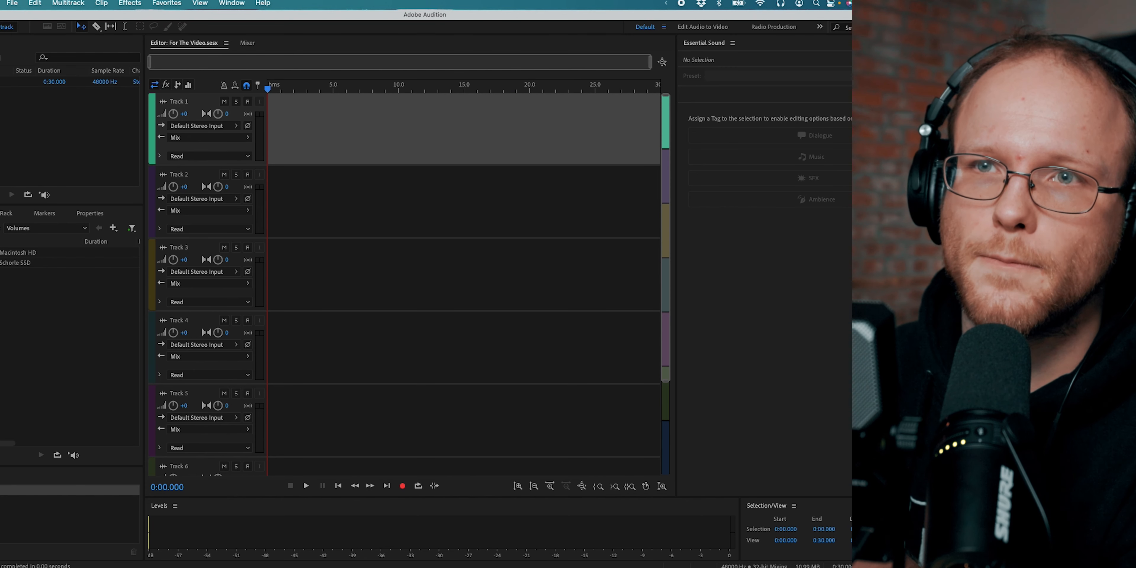
# Step: Open the Audio Hardware preferences
pyautogui.click(4, 3)
pyautogui.moveTo(18, 36)
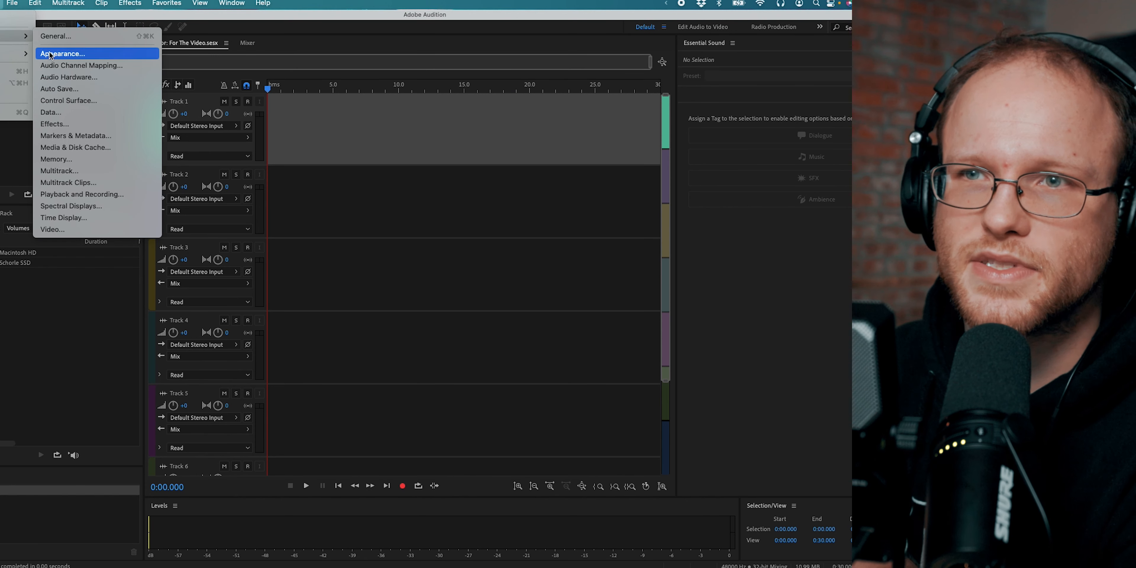
pyautogui.click(67, 78)
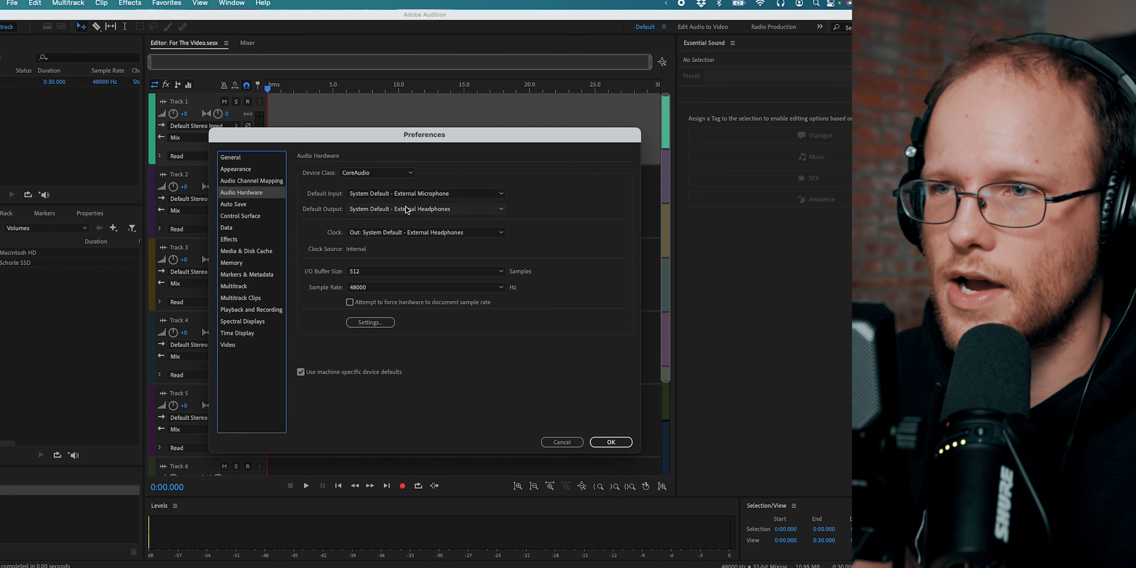
# Step: Set the default output device to Mic Combo
pyautogui.click(409, 214)
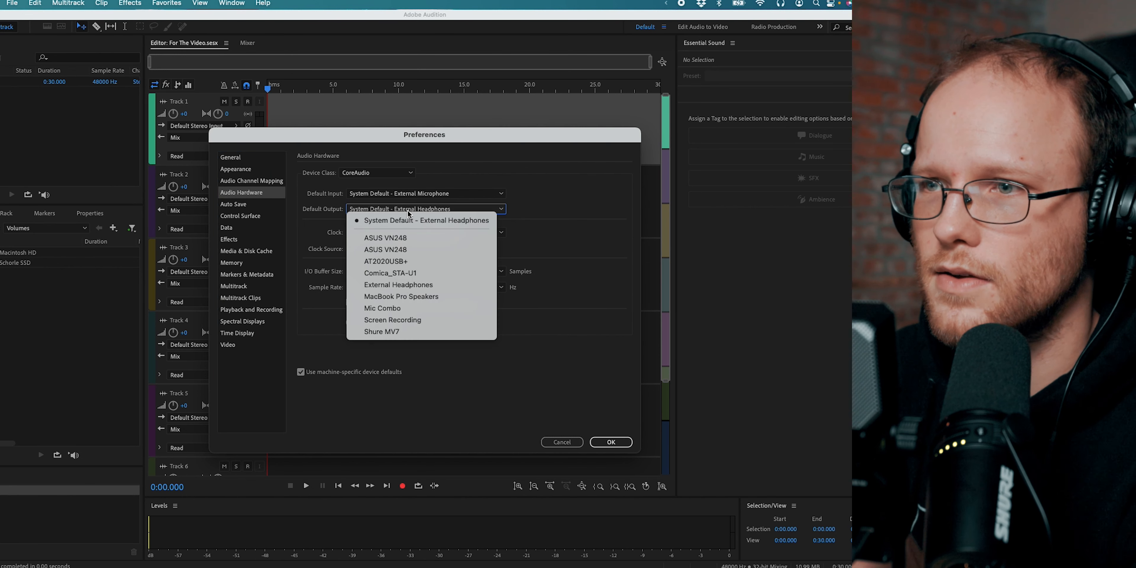
pyautogui.click(404, 308)
pyautogui.click(522, 318)
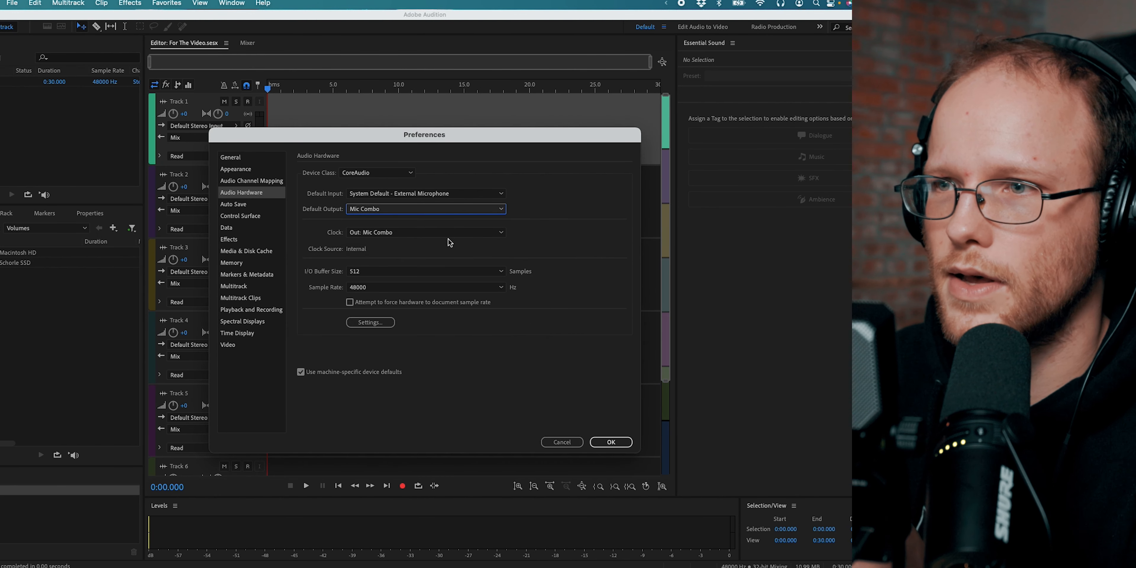
# Step: Set the default input to Mic Combo and the default output to External Headphones, and apply the preferences
pyautogui.click(419, 195)
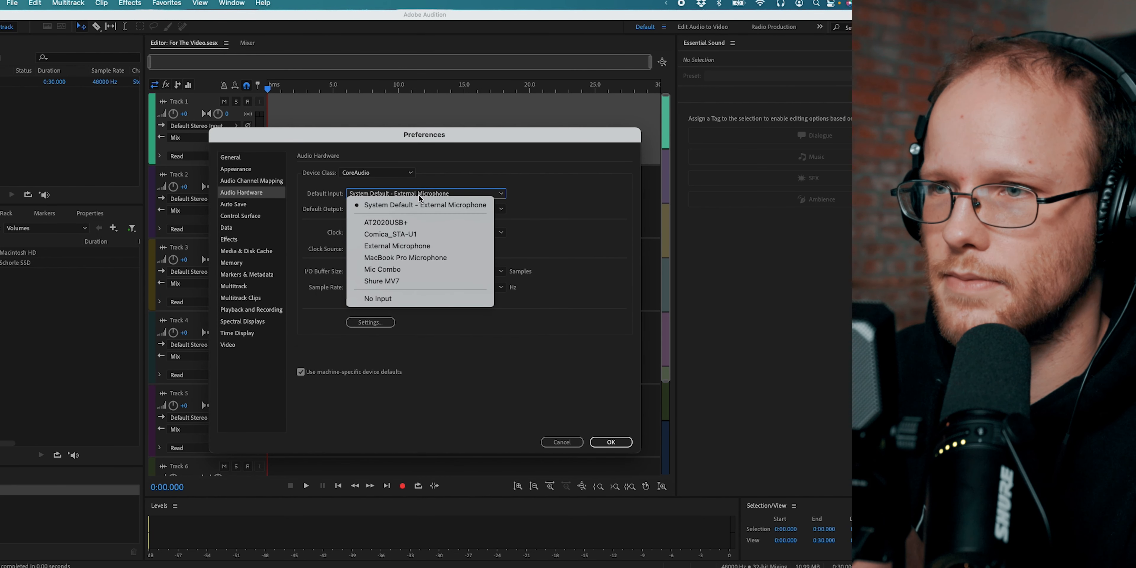
pyautogui.click(382, 269)
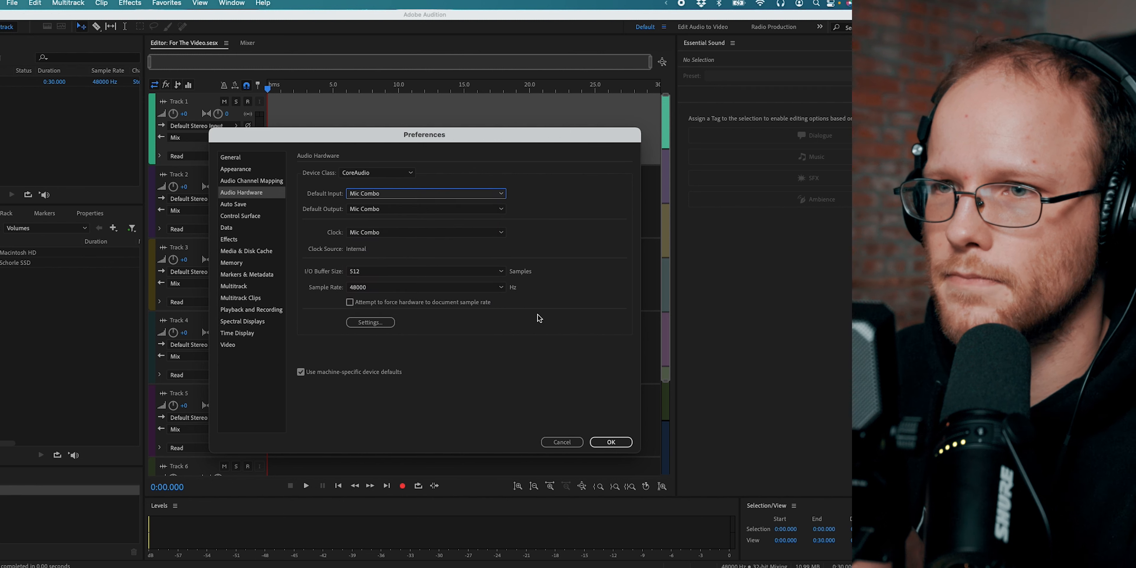
pyautogui.click(438, 210)
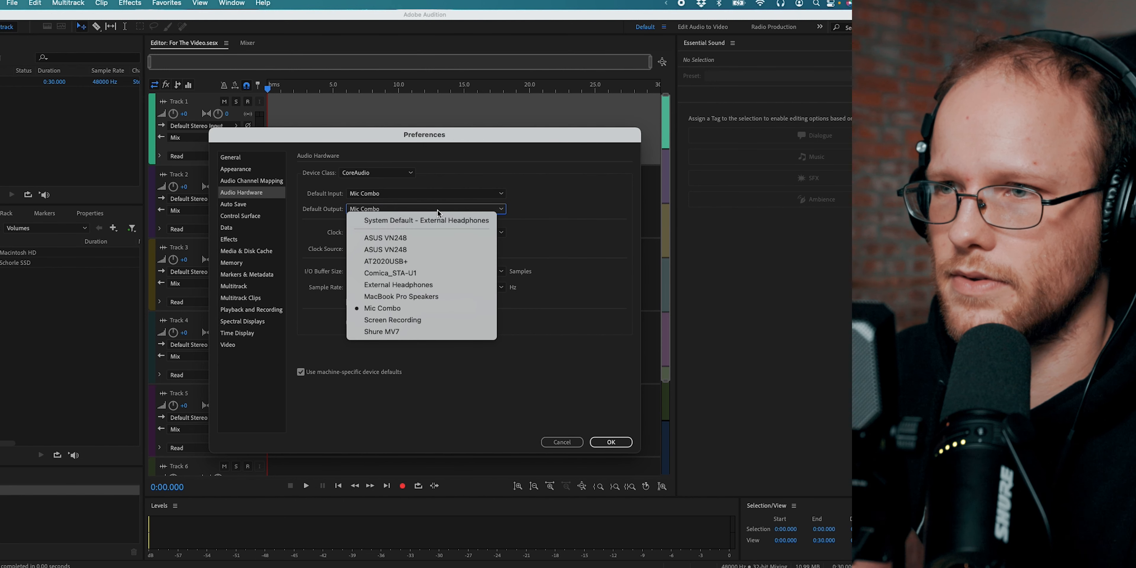
pyautogui.click(443, 284)
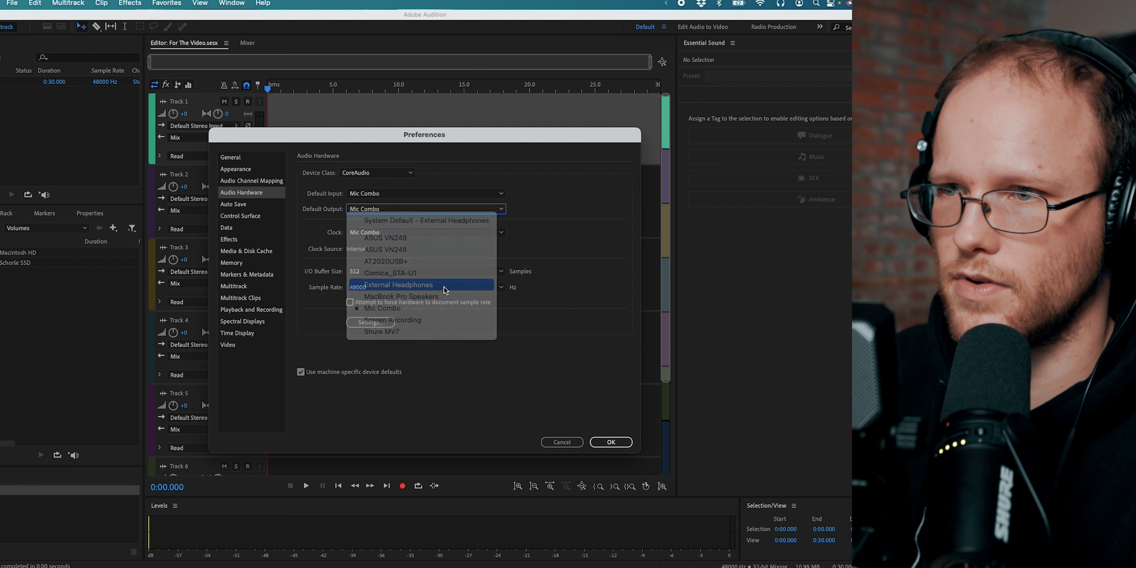
pyautogui.click(609, 448)
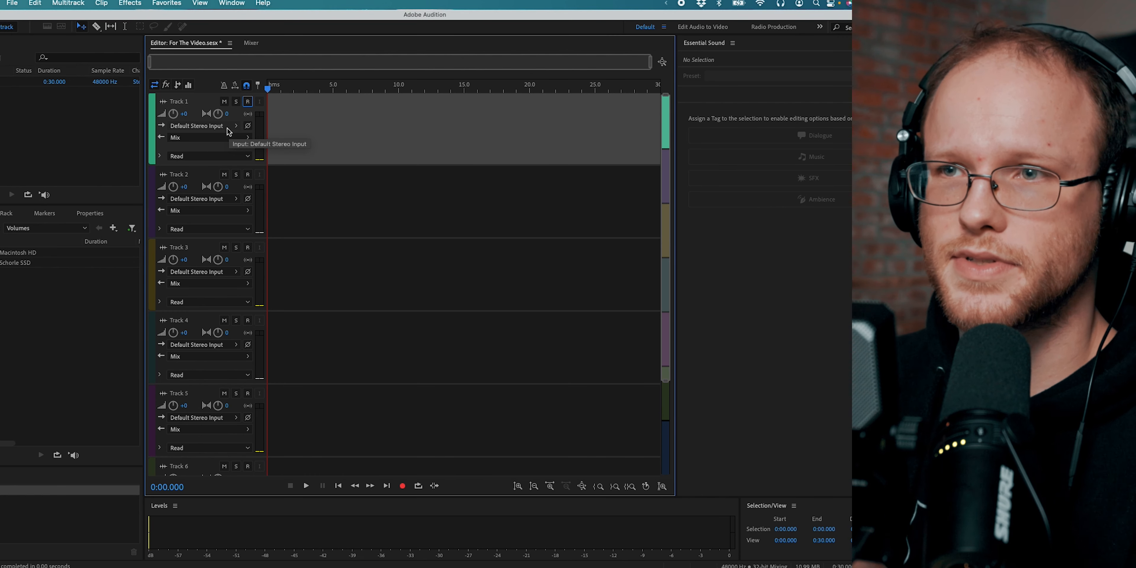
# Step: Set Track 1's input to the mono Shure channel 05M of Mic Combo
pyautogui.click(229, 128)
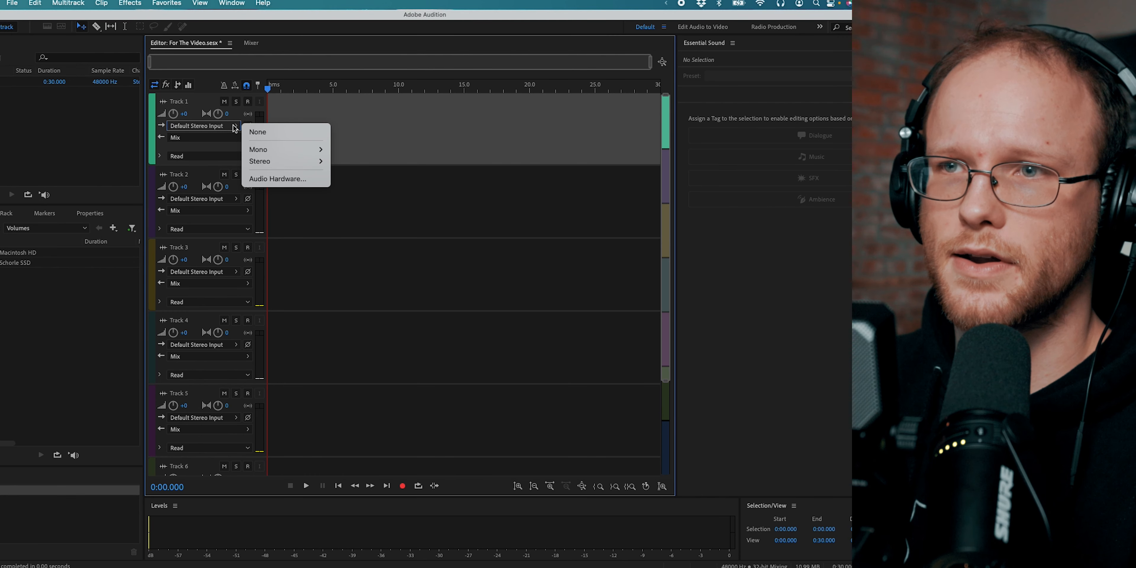
pyautogui.moveTo(266, 150)
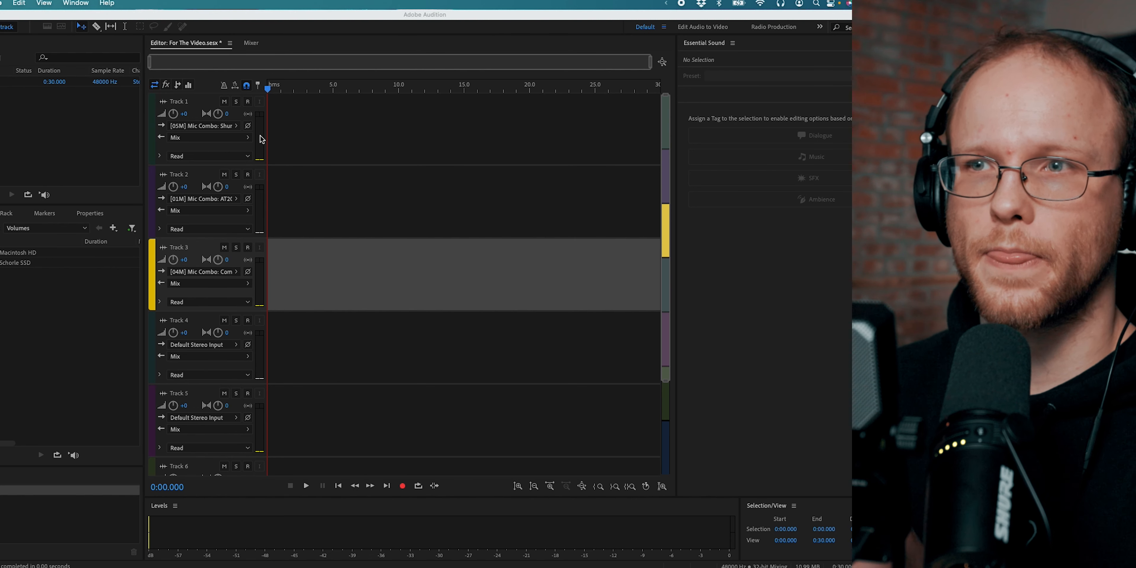
# Step: Arm Tracks 1, 2 and 3 and record about 43.5 seconds of audio on them simultaneously
pyautogui.click(248, 101)
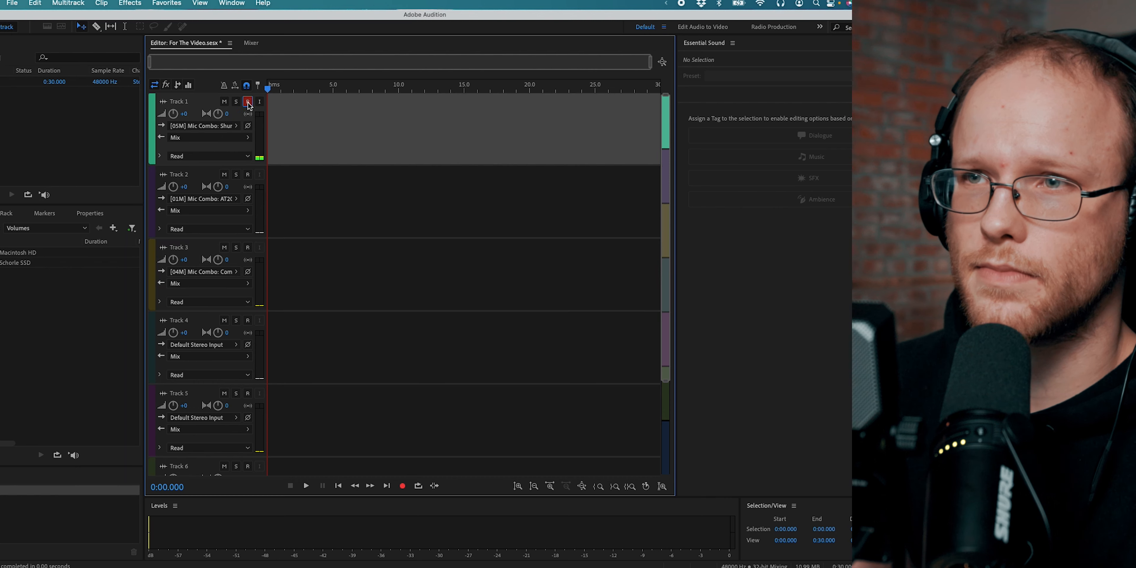
pyautogui.click(248, 175)
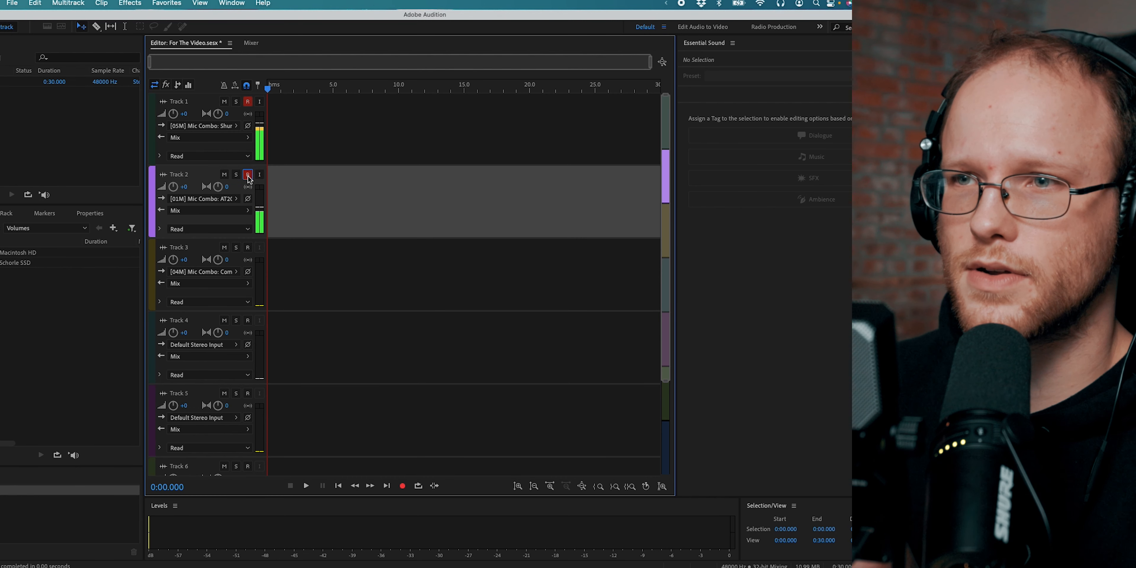
pyautogui.click(248, 248)
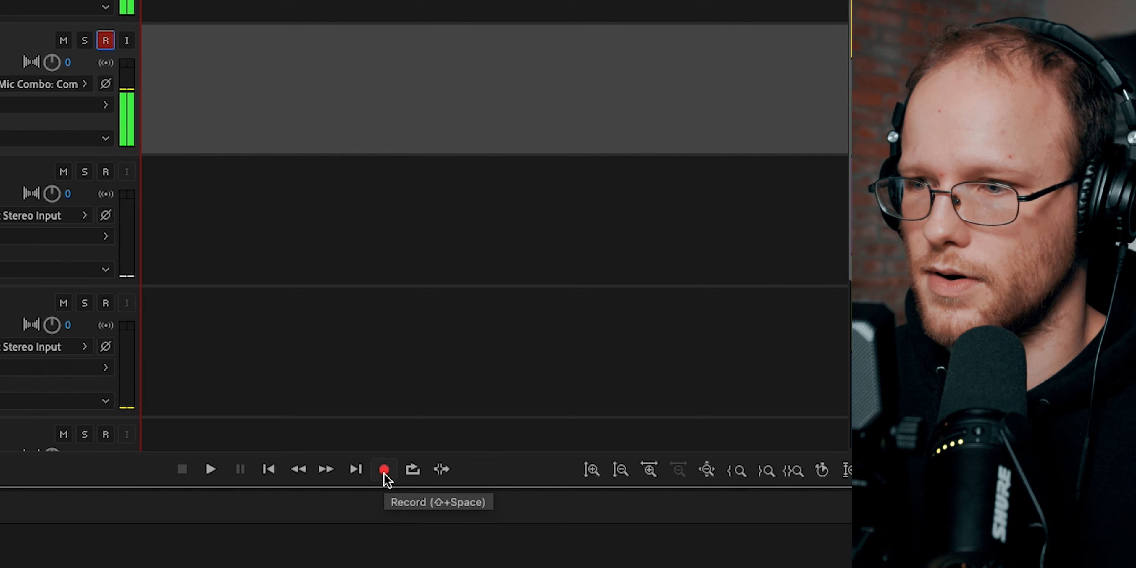
pyautogui.click(385, 472)
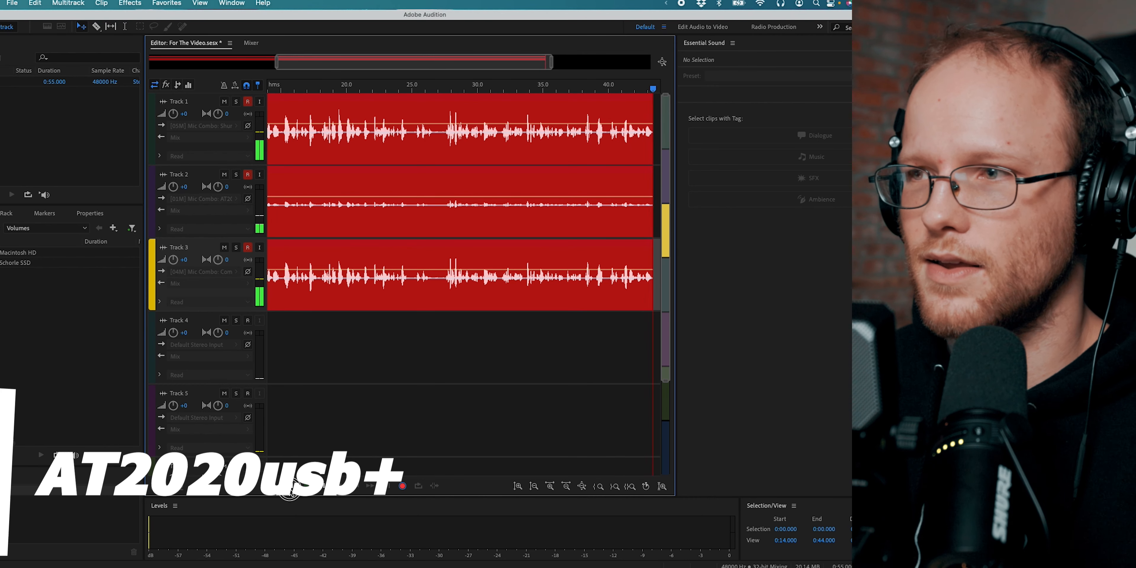
pyautogui.click(291, 490)
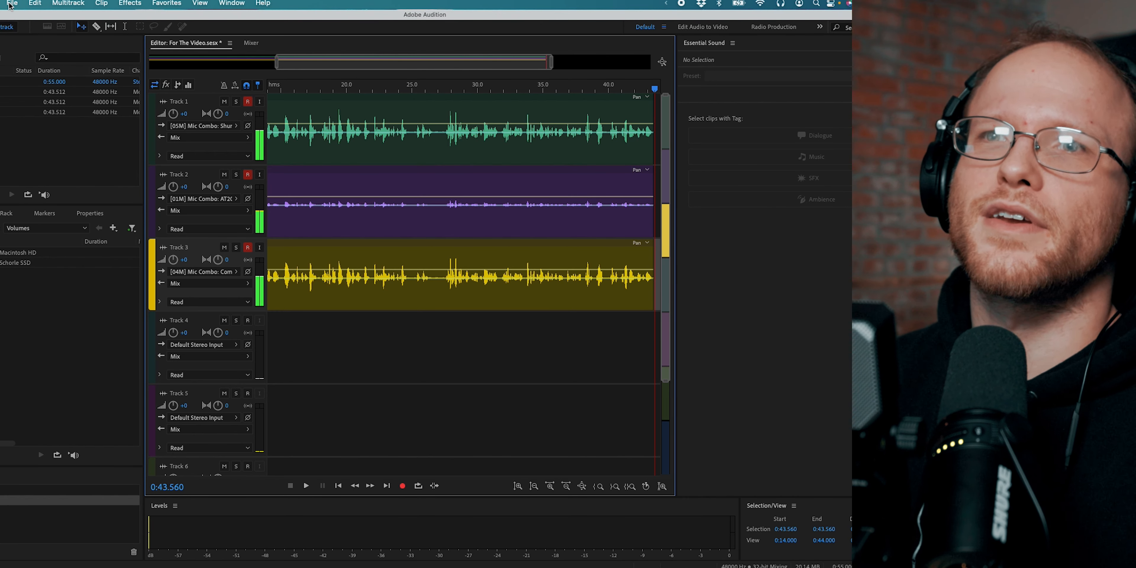
# Step: Set up a multitrack mixdown of the entire session, replacing the stereo mix source with separate files for Tracks 1, 2 and 3
pyautogui.click(12, 2)
pyautogui.moveTo(61, 218)
pyautogui.moveTo(206, 274)
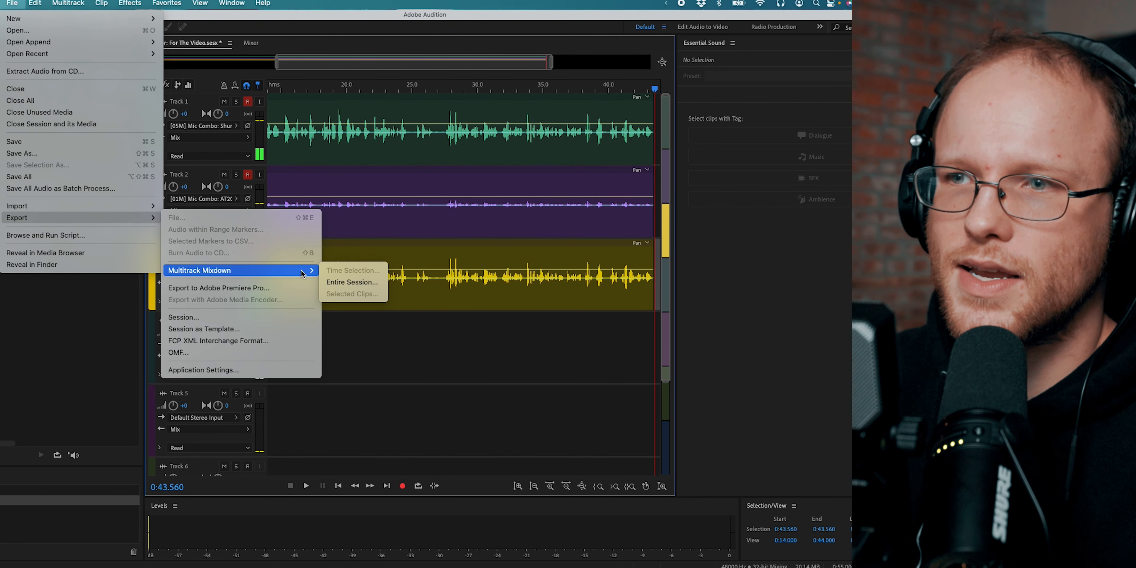
pyautogui.click(340, 287)
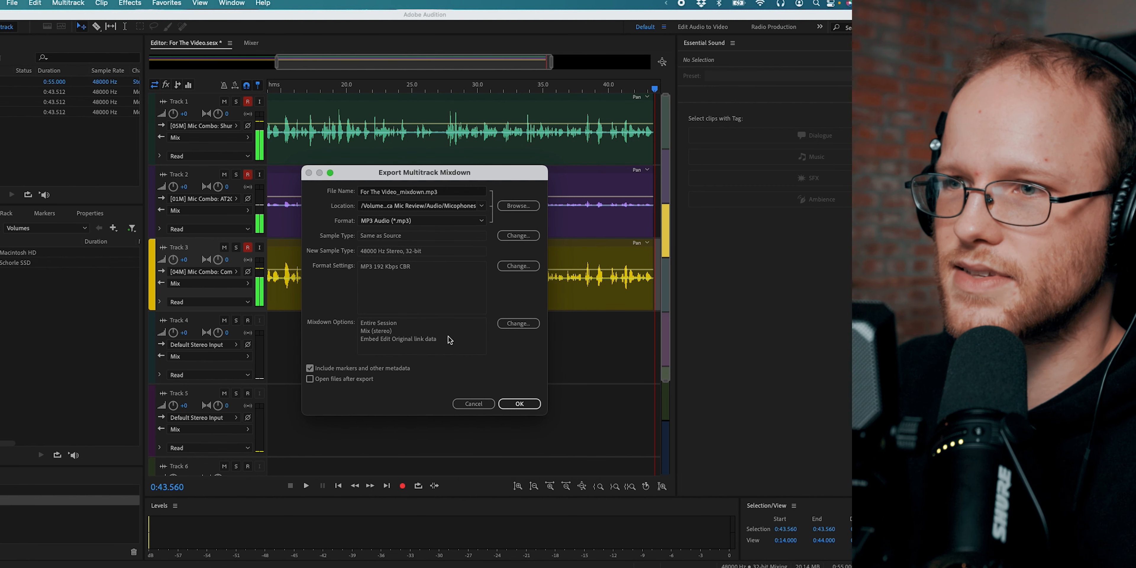
pyautogui.click(518, 323)
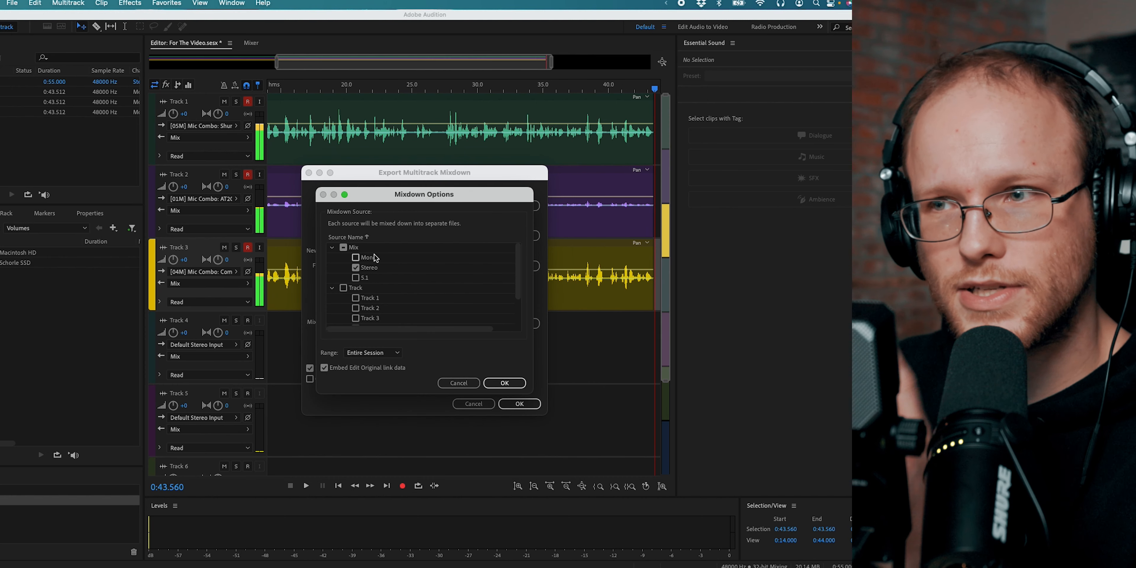
pyautogui.click(343, 248)
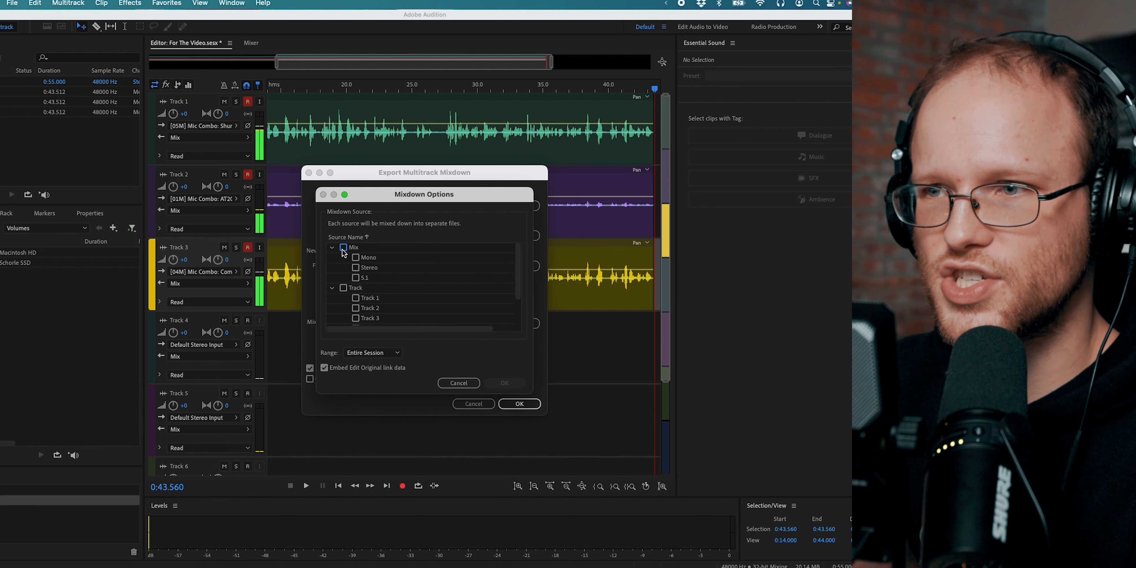
pyautogui.click(344, 289)
pyautogui.scroll(-2, 485, 277)
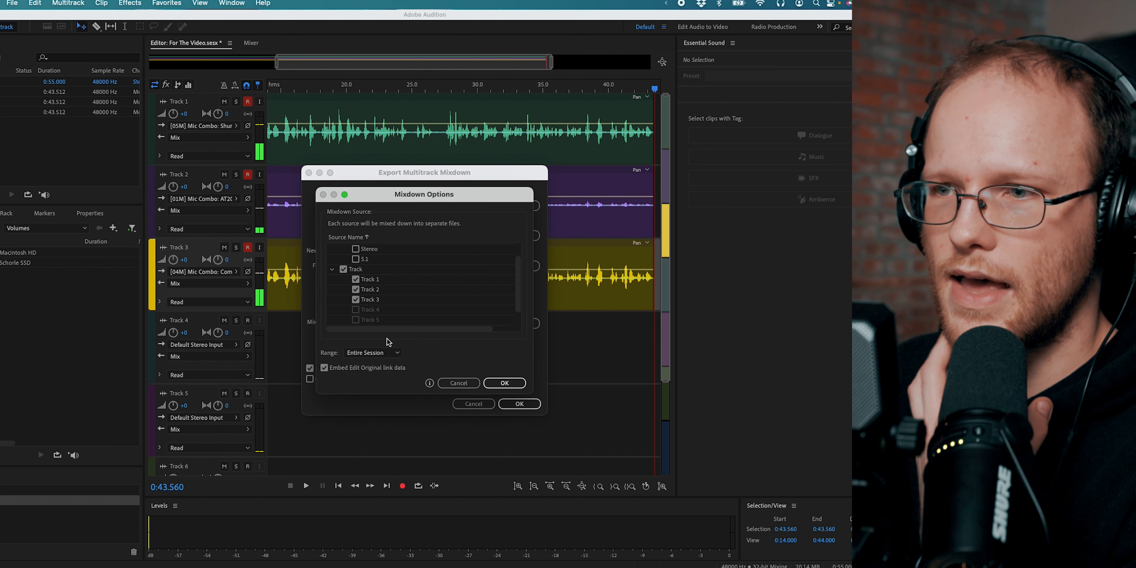
pyautogui.click(506, 384)
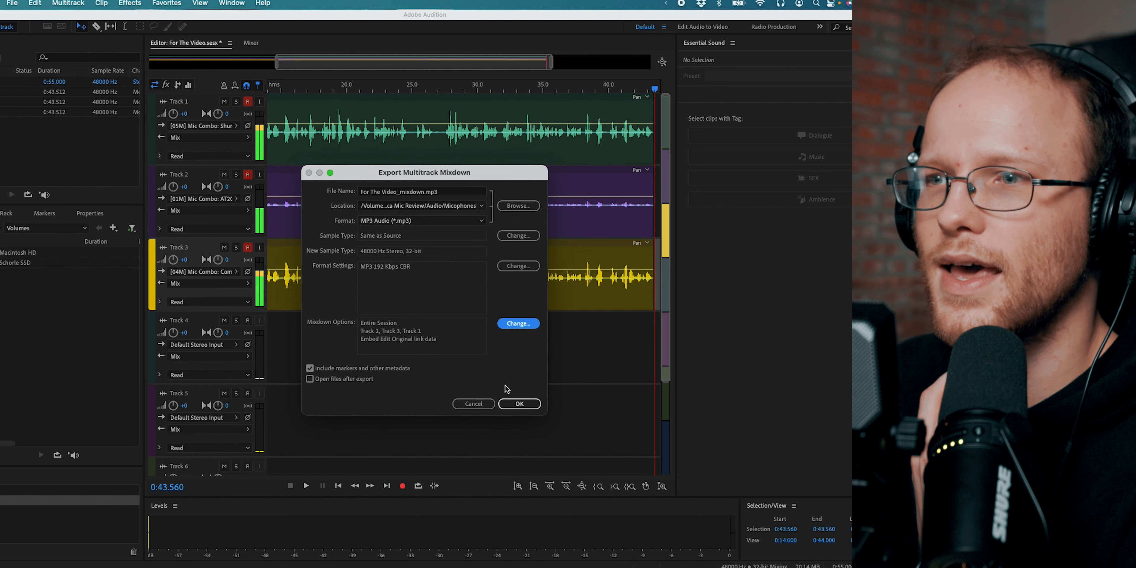
# Step: Set the export location to the For The Video folder and export the mixdown as MP3 files named For The Video_mixdown
pyautogui.click(511, 207)
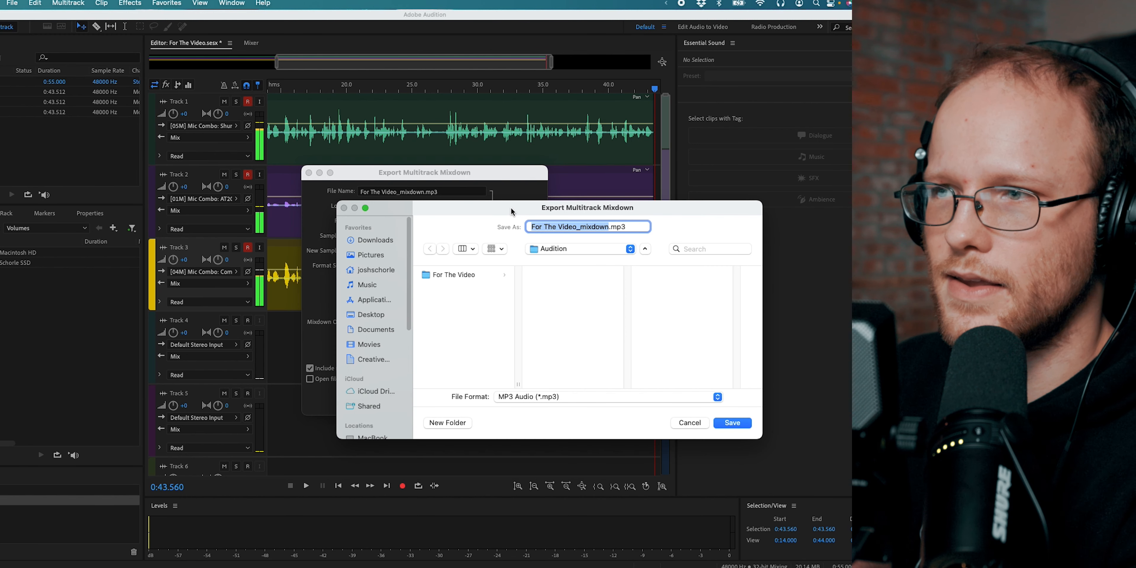
pyautogui.click(472, 275)
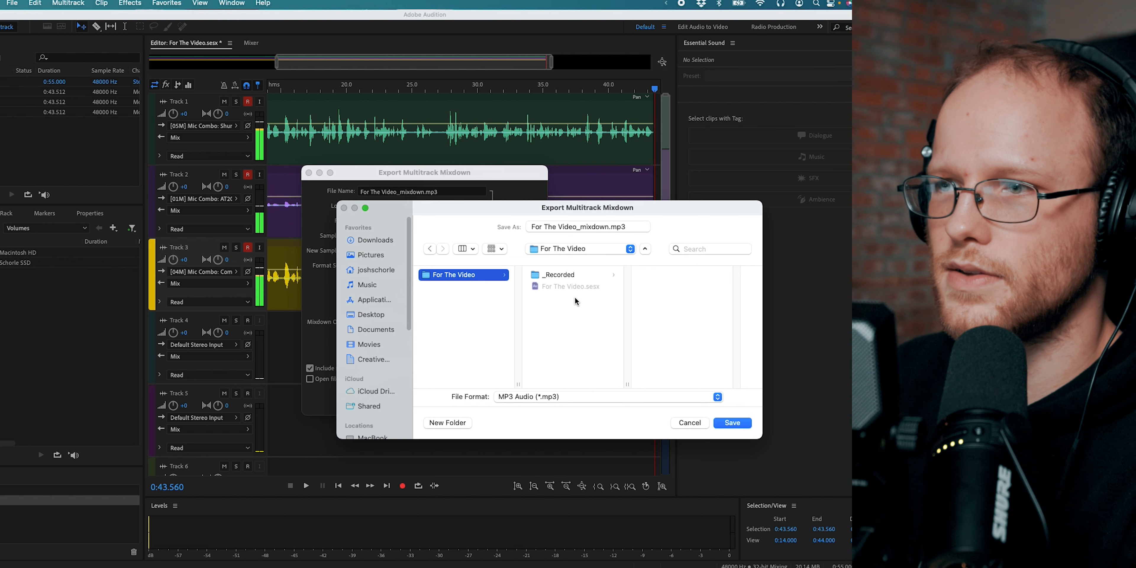
pyautogui.click(725, 423)
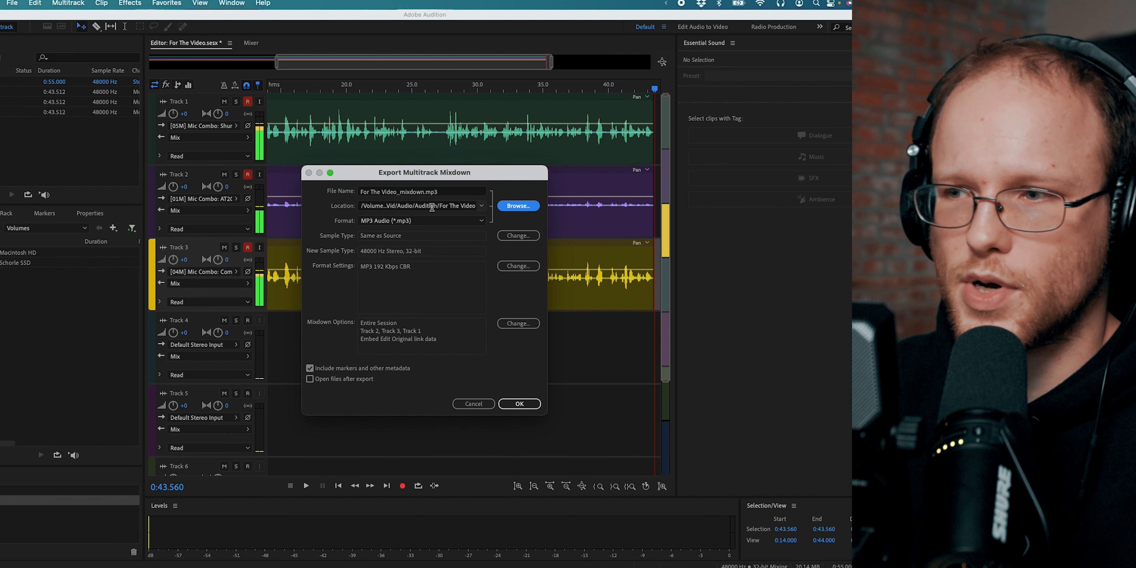
pyautogui.click(520, 404)
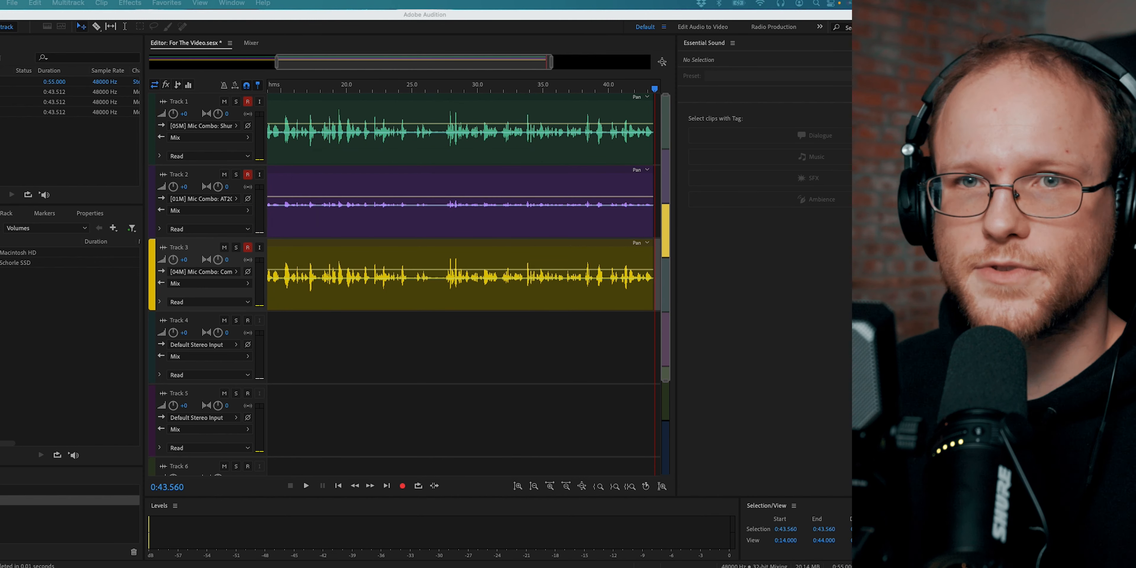
# Step: Examine the exported MP3 track files in the For The Video folder, widening the file browser to show them
pyautogui.moveTo(1031, 82); pyautogui.dragTo(313, 152)
pyautogui.moveTo(550, 362); pyautogui.dragTo(701, 359)
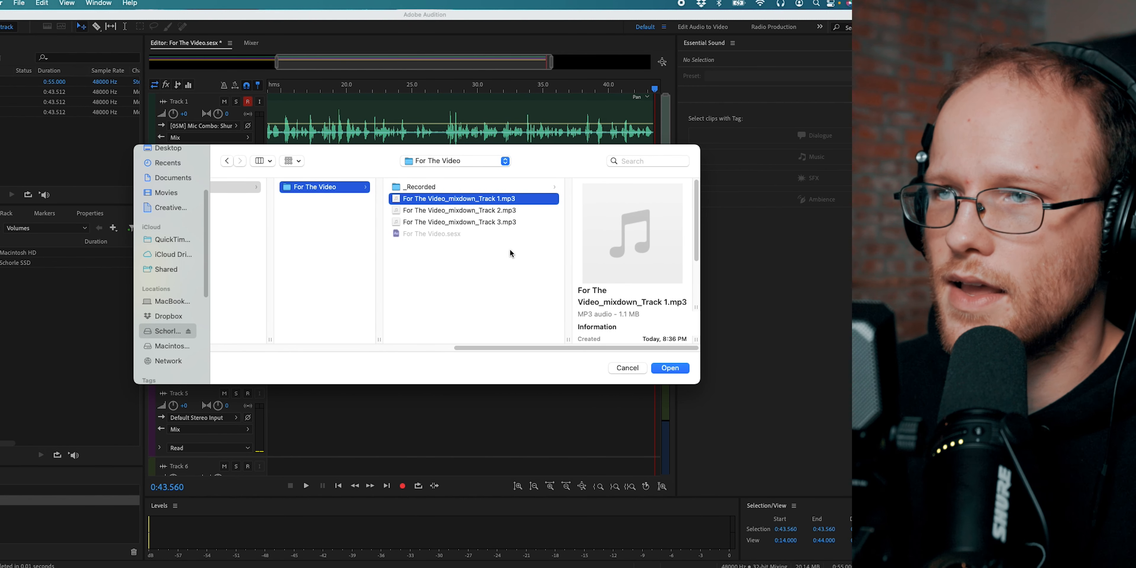